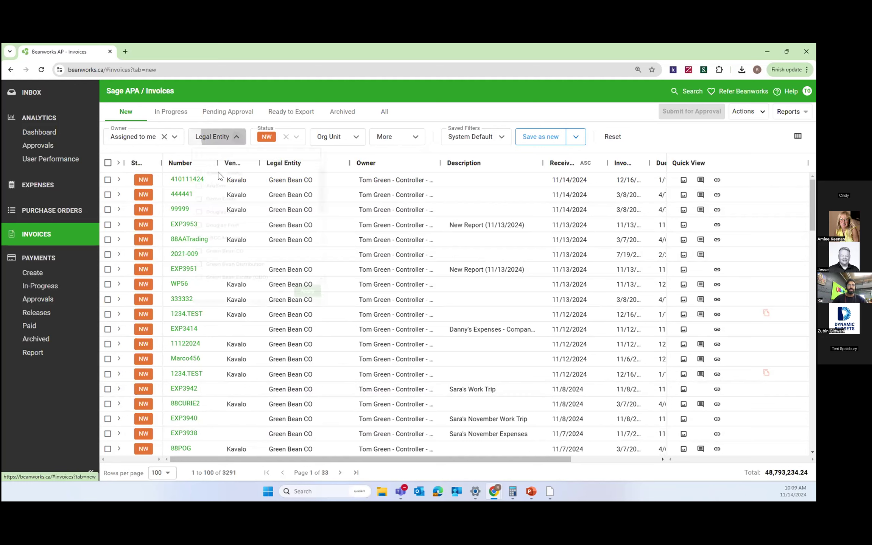
# Examine the legal entity and org unit filter options for the new invoices without applying any
pyautogui.click(235, 137)
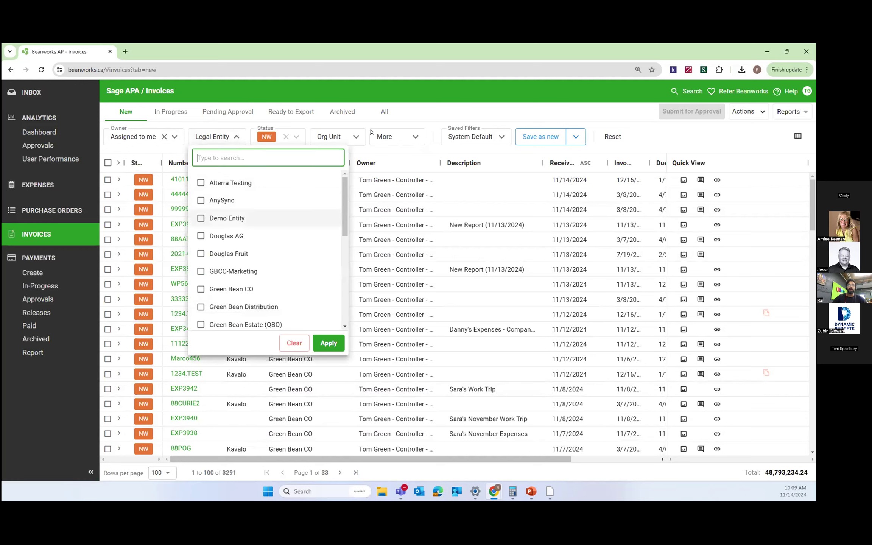
pyautogui.click(336, 123)
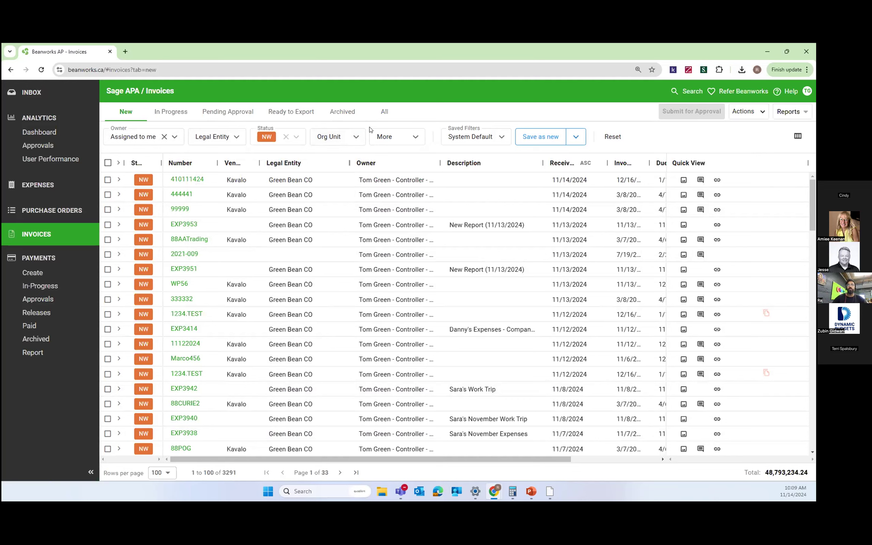
pyautogui.click(354, 137)
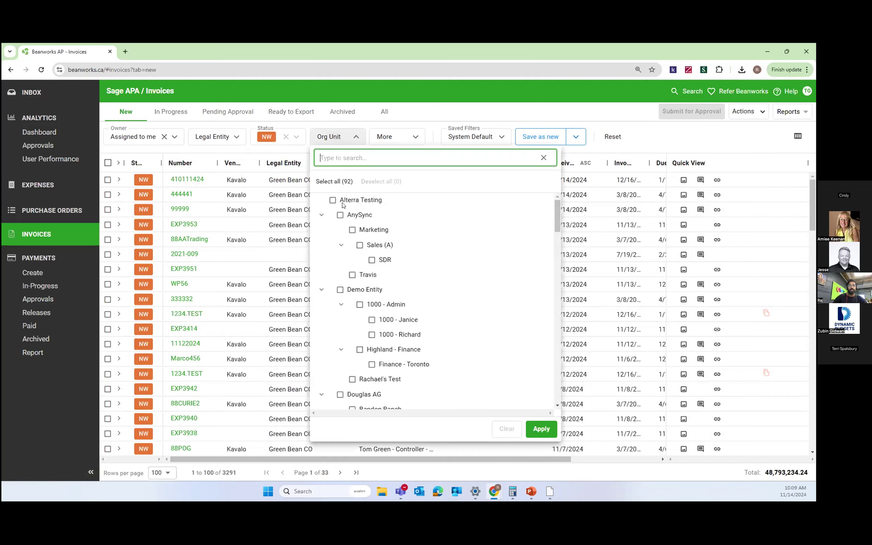
pyautogui.scroll(-5, 378, 265)
pyautogui.scroll(-3, 381, 275)
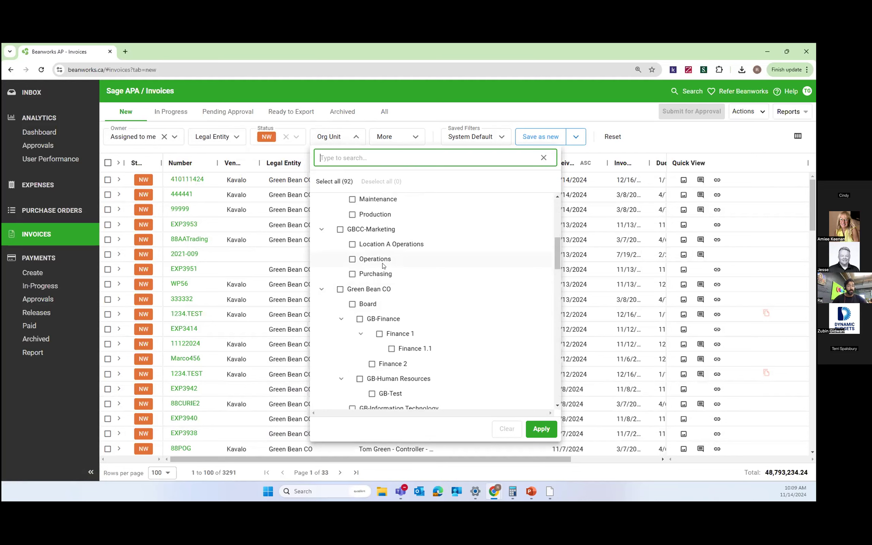
pyautogui.click(439, 115)
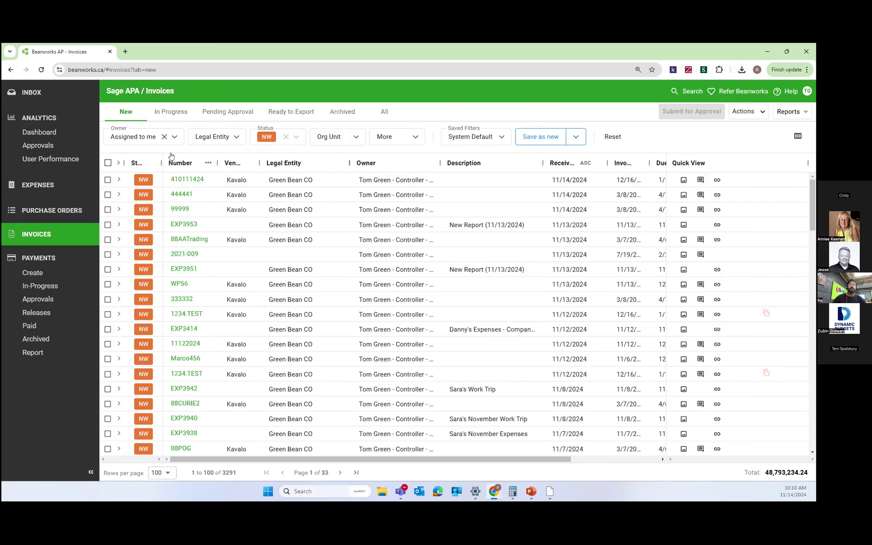
# Open the first Kavalo invoice in the new invoices list, enlarge its document area and review the whole document
pyautogui.click(184, 179)
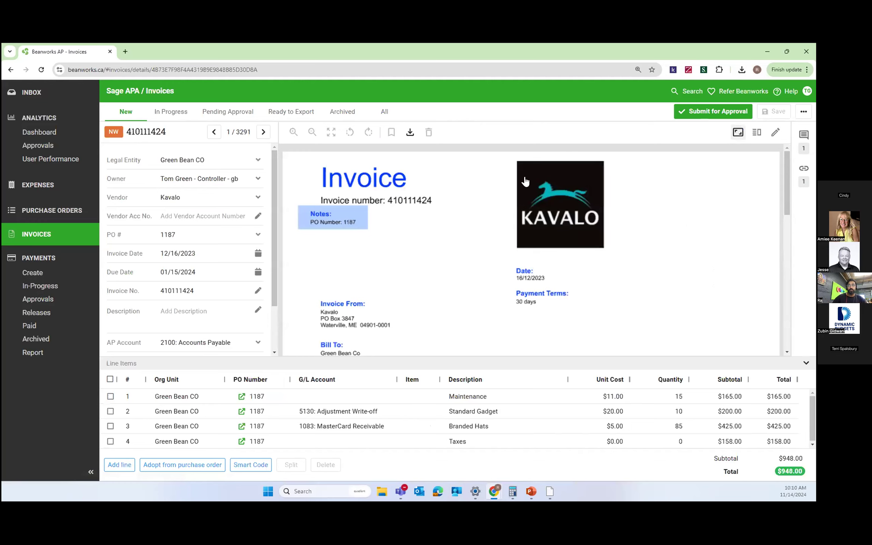
pyautogui.moveTo(641, 355); pyautogui.dragTo(647, 470)
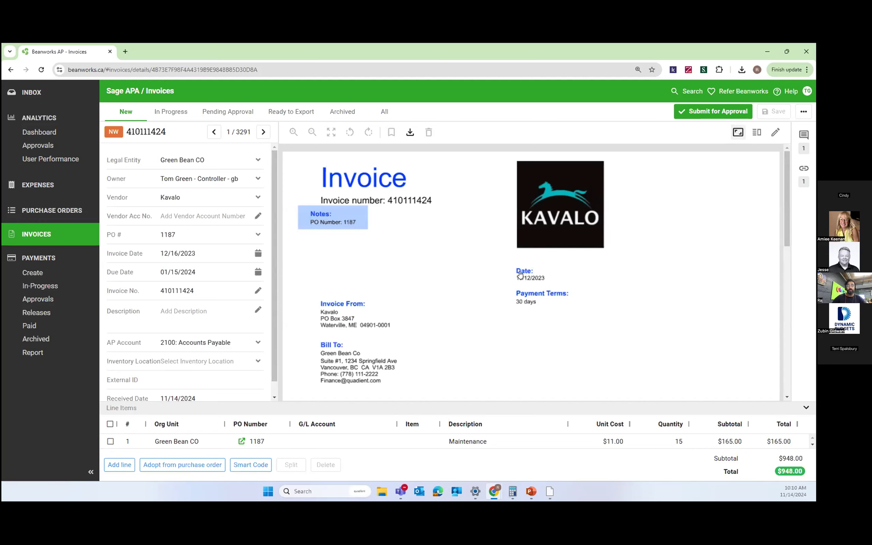
pyautogui.scroll(-2, 473, 324)
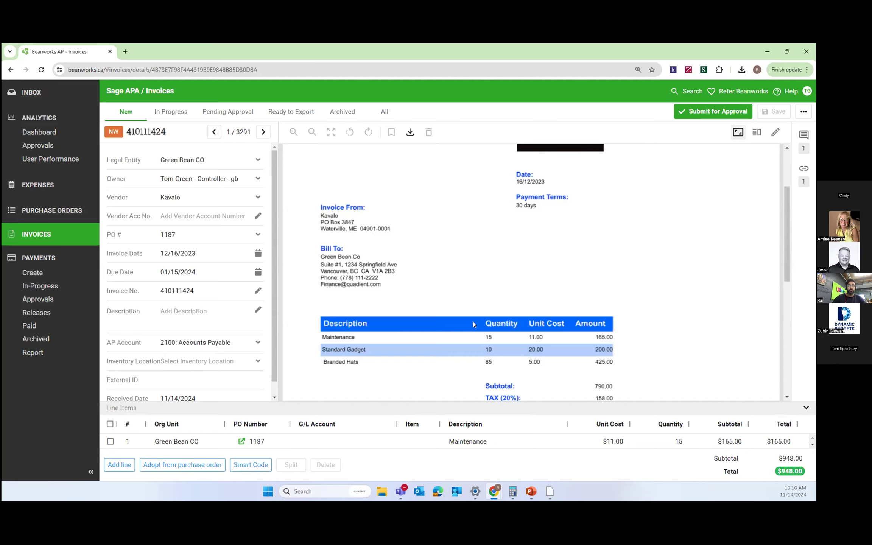
pyautogui.scroll(-3, 472, 324)
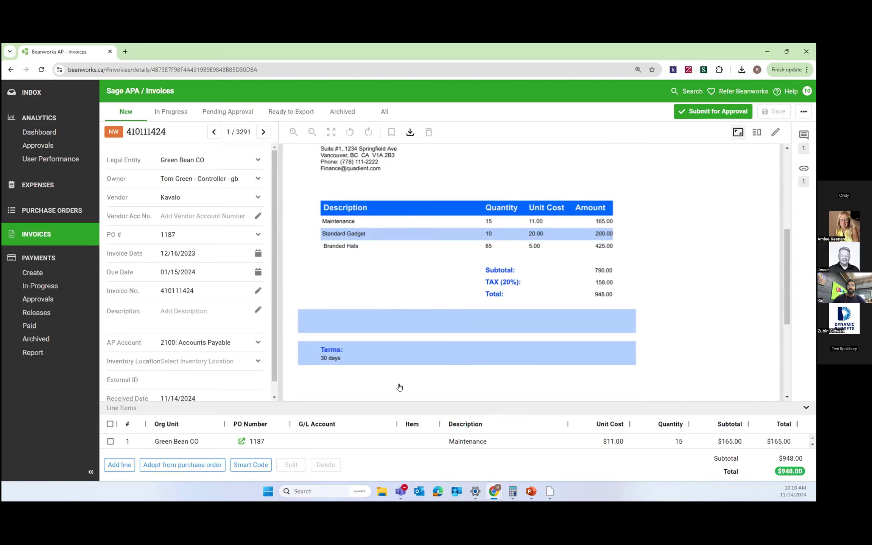
pyautogui.scroll(5, 475, 267)
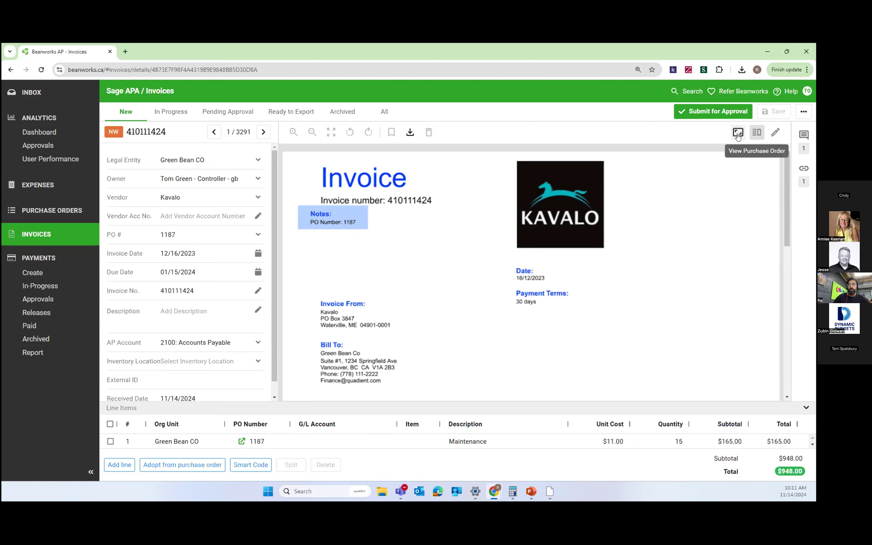
# Compare the Kavalo invoice with its purchase order side by side and examine the purchase order line available for adoption
pyautogui.click(758, 134)
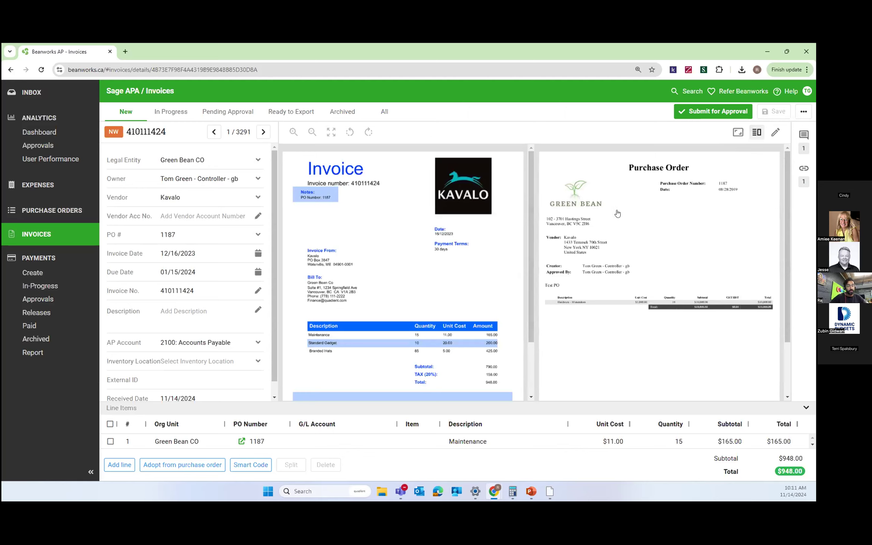
pyautogui.click(174, 466)
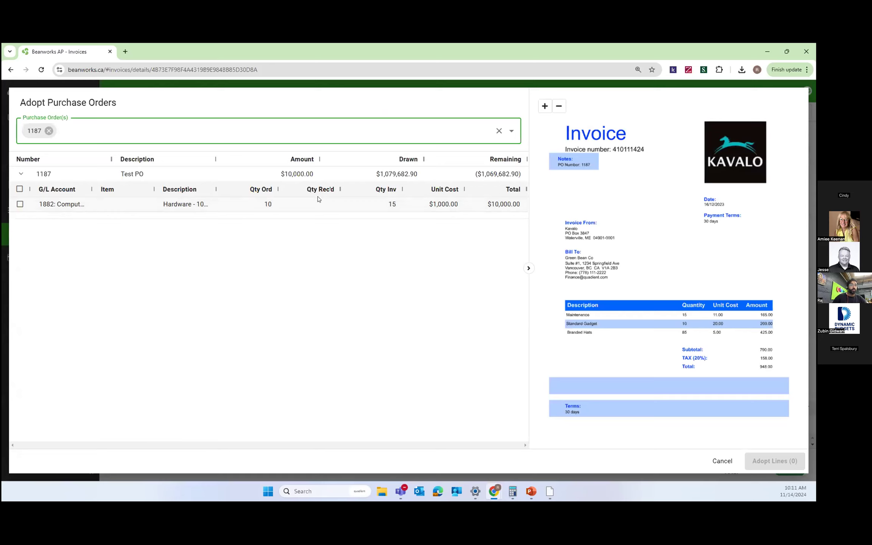
pyautogui.click(20, 205)
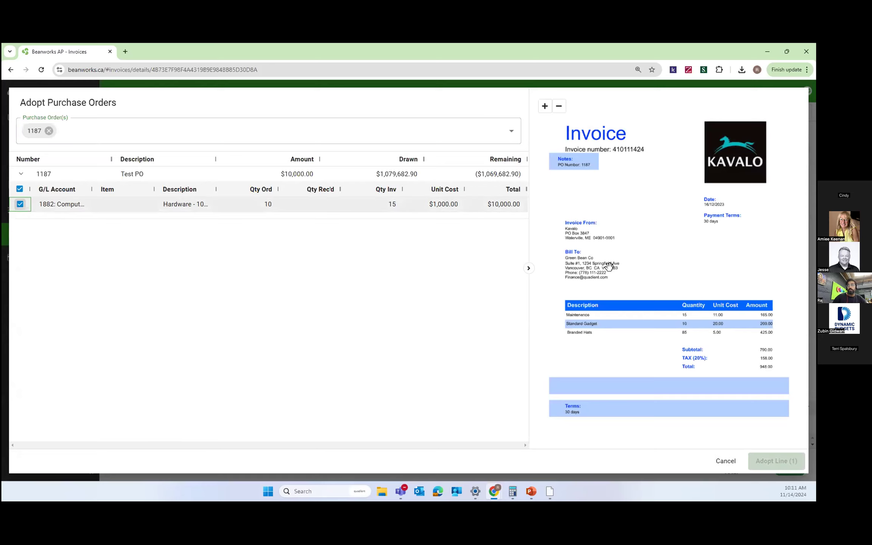
pyautogui.click(725, 462)
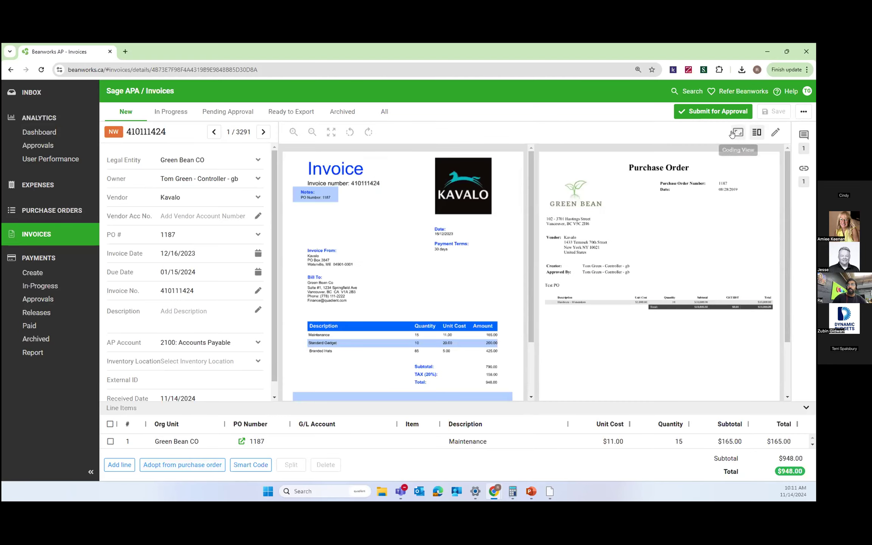
pyautogui.click(734, 133)
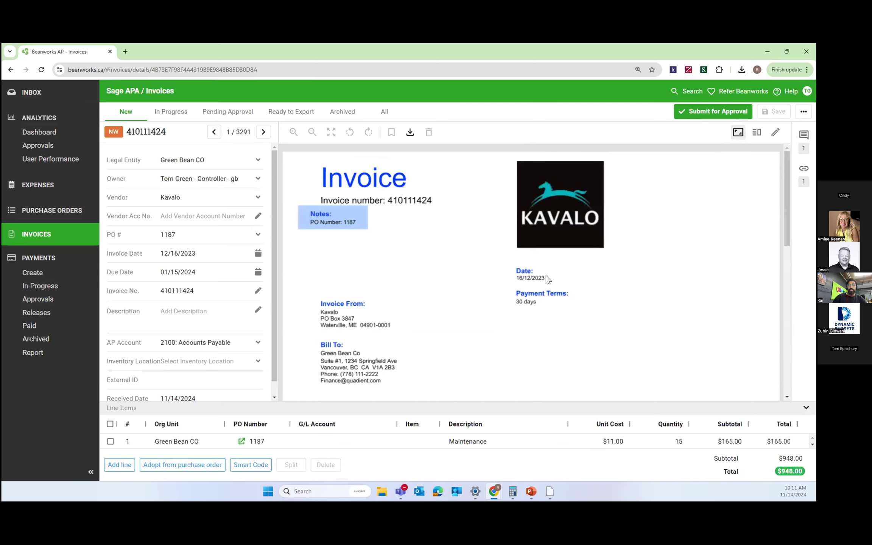
# Enlarge the line items area and compare the captured lines with the Kavalo invoice document
pyautogui.scroll(-8, 546, 279)
pyautogui.moveTo(441, 401); pyautogui.dragTo(454, 353)
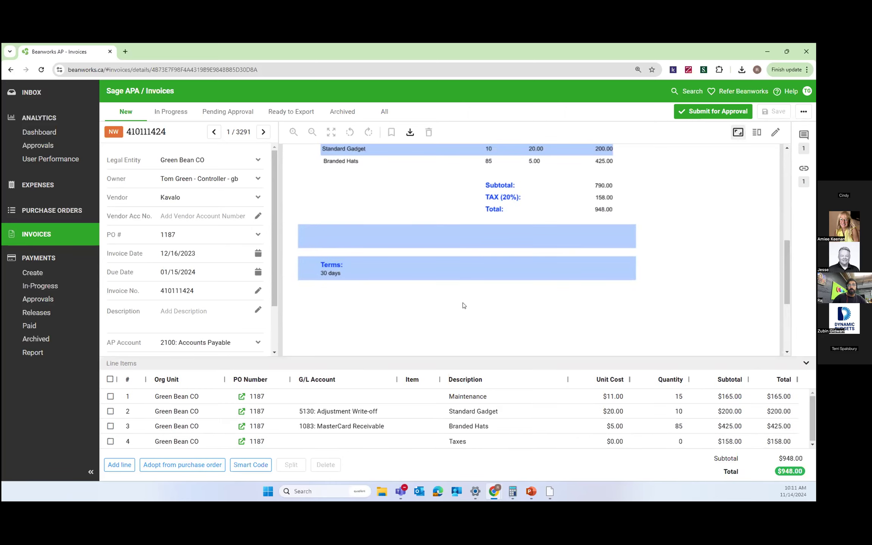
pyautogui.scroll(2, 462, 304)
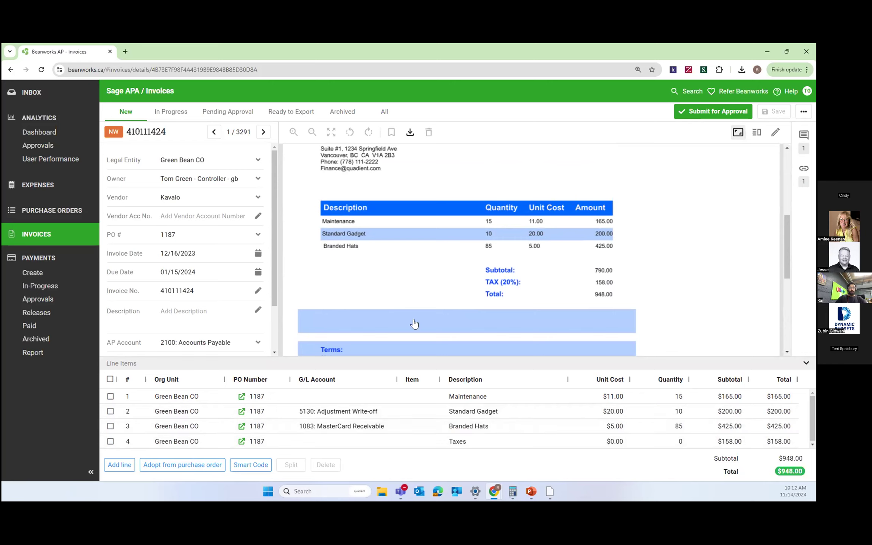
pyautogui.scroll(4, 574, 212)
pyautogui.scroll(-3, 533, 179)
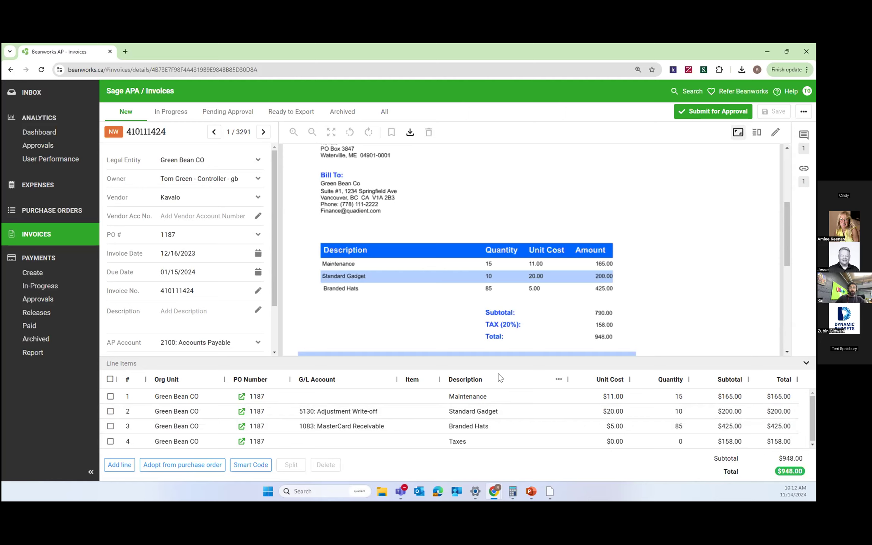
# Set the G/L account of the Maintenance line to 1050: Petty Cash
pyautogui.click(454, 397)
pyautogui.click(507, 401)
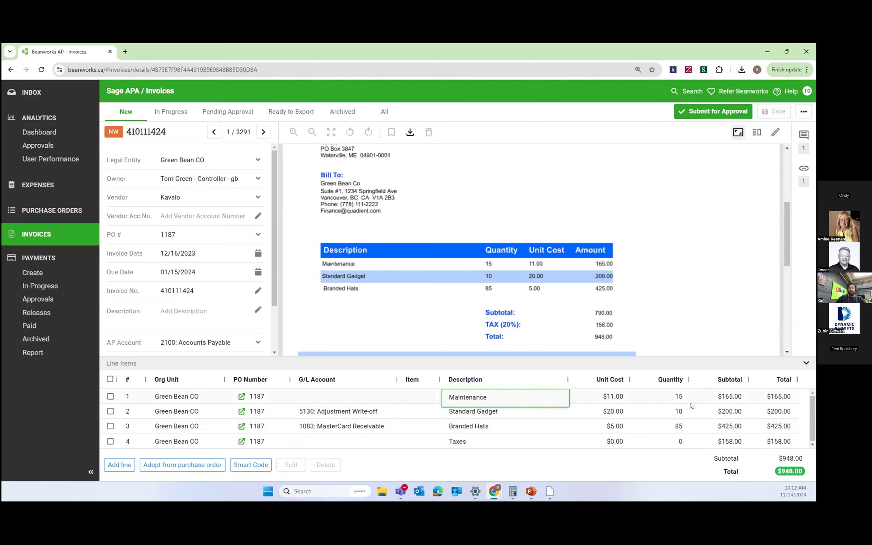
pyautogui.click(345, 396)
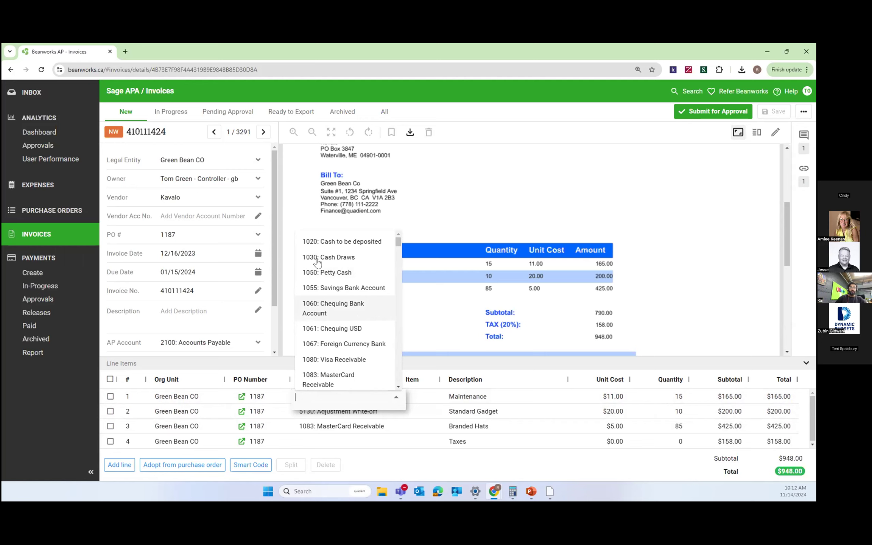
pyautogui.click(338, 269)
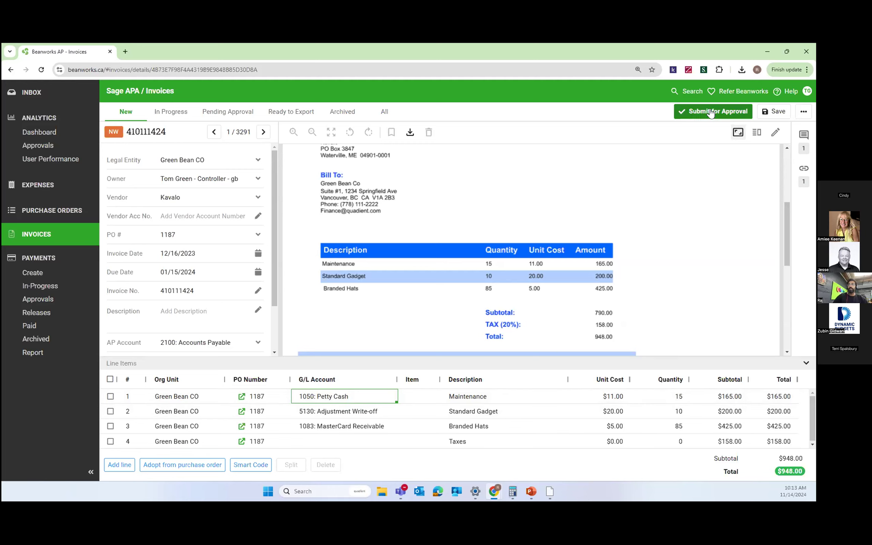
# Discard the unsaved invoice changes and open the first Foodora invoice pending approval for review
pyautogui.click(219, 112)
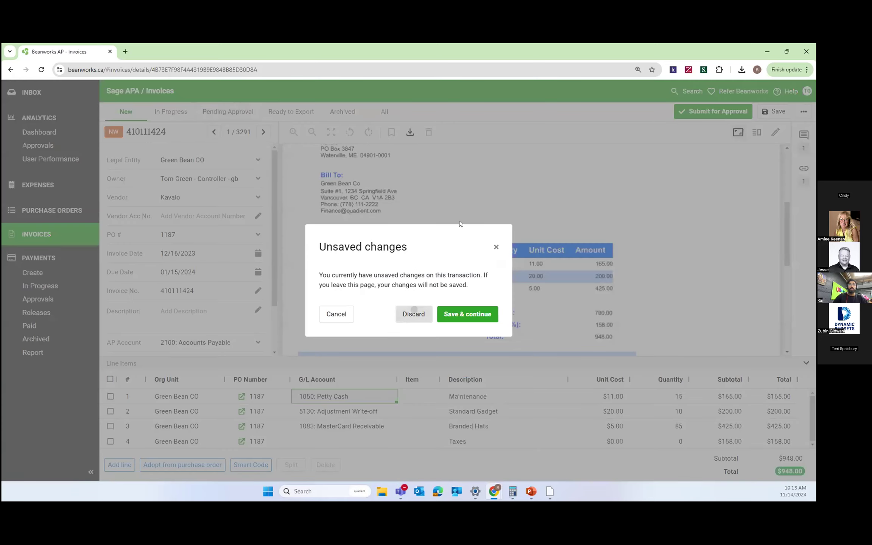
pyautogui.click(413, 313)
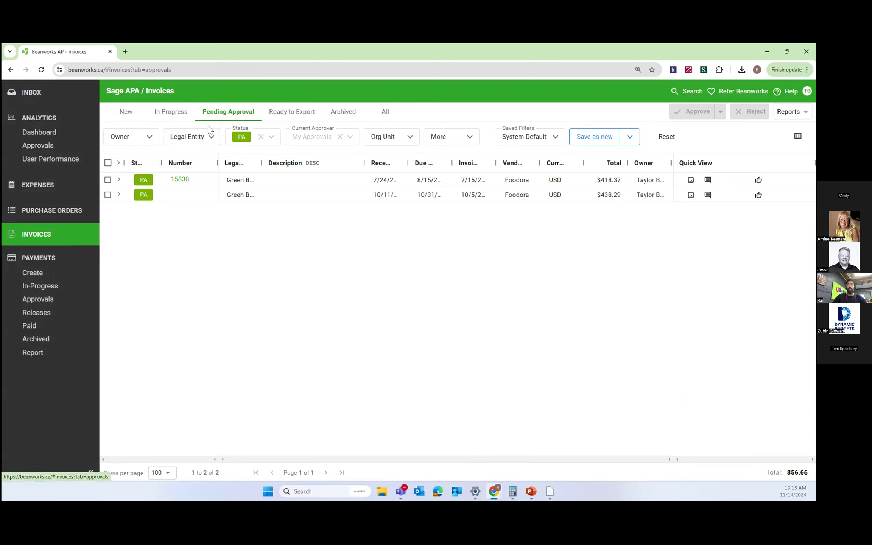
pyautogui.click(180, 179)
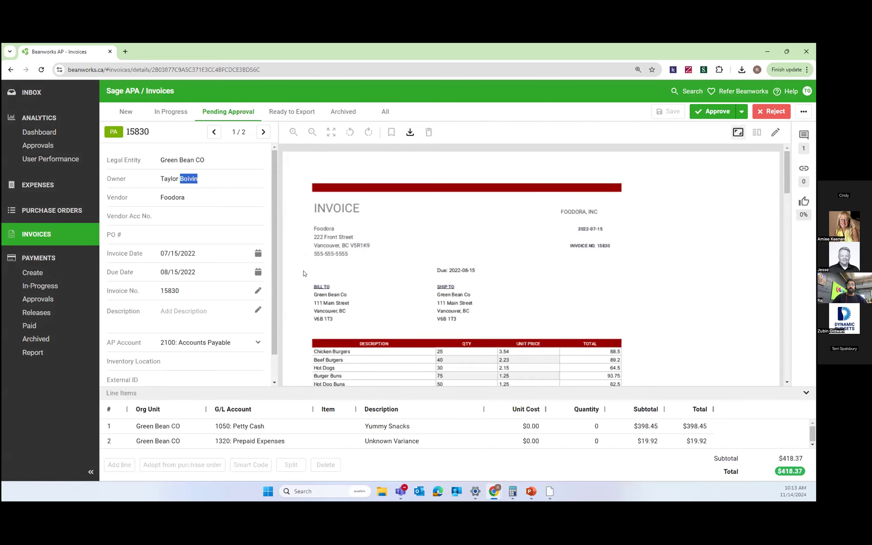
pyautogui.scroll(-3, 482, 288)
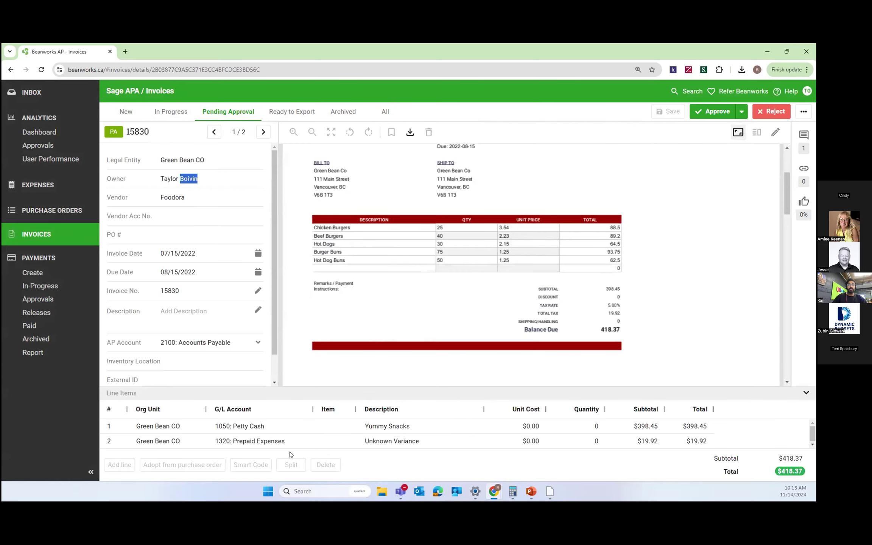
# Examine the G/L account choices for the Yummy Snacks line and the Foodora invoice's audit log
pyautogui.click(262, 428)
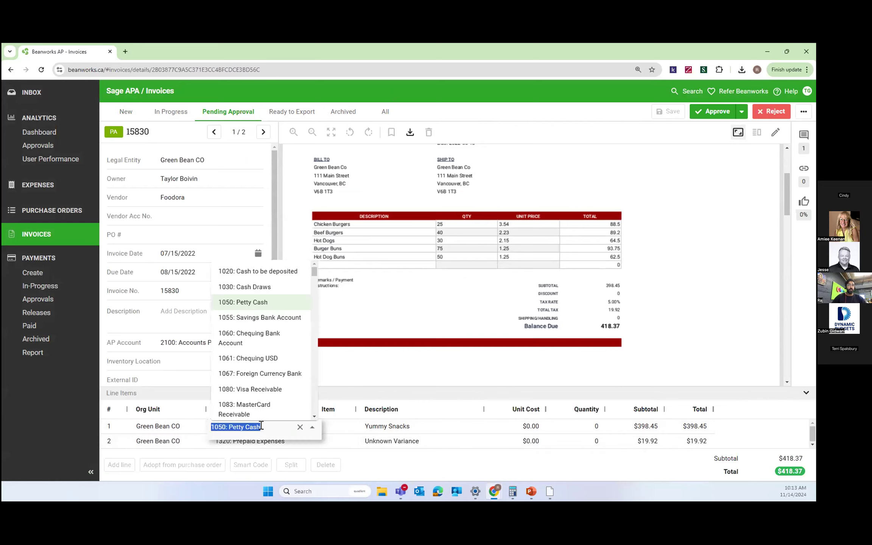
pyautogui.click(439, 375)
pyautogui.click(803, 111)
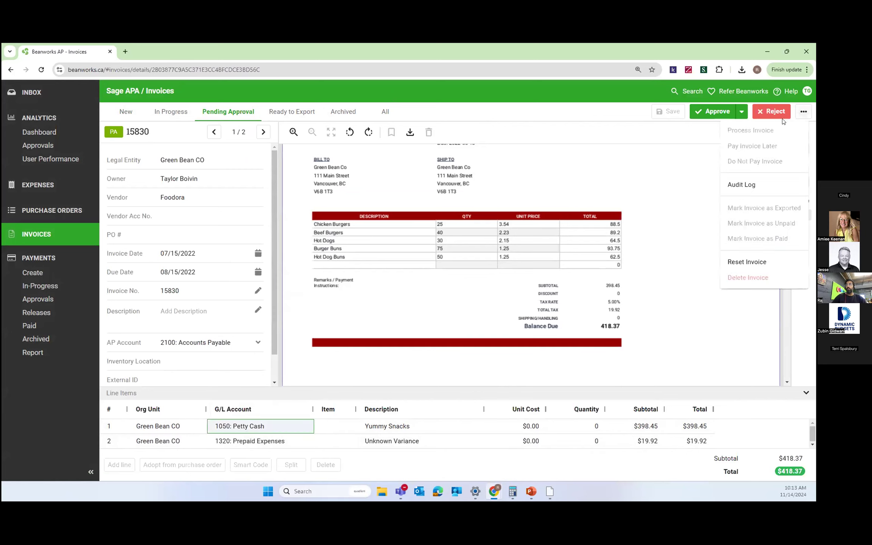
pyautogui.click(748, 182)
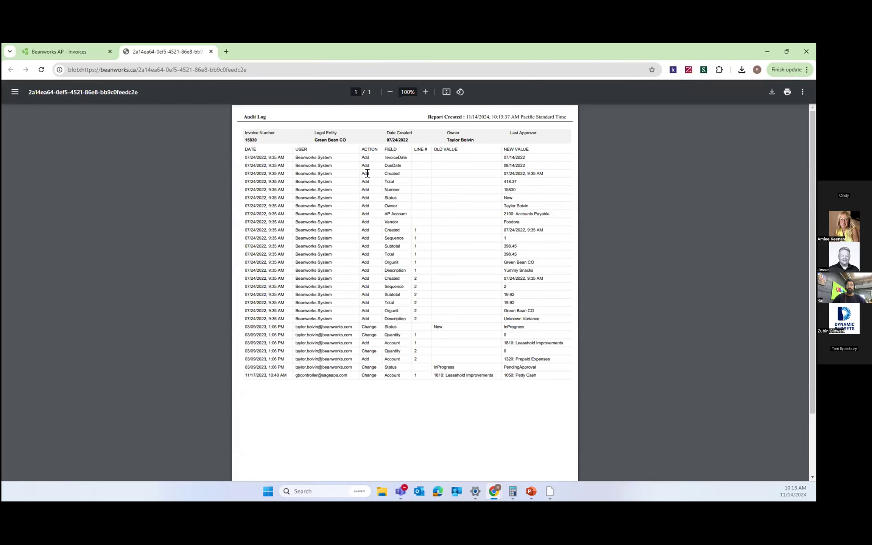
pyautogui.click(211, 51)
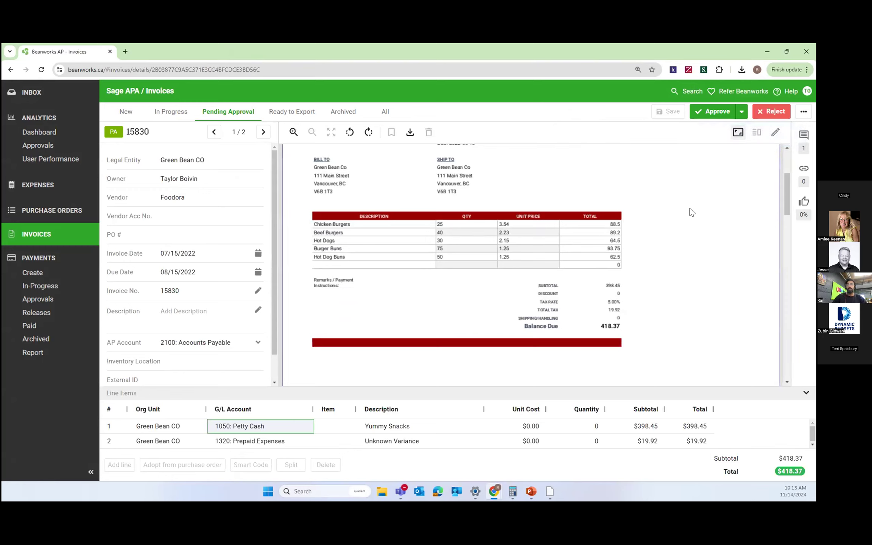
pyautogui.scroll(3, 693, 212)
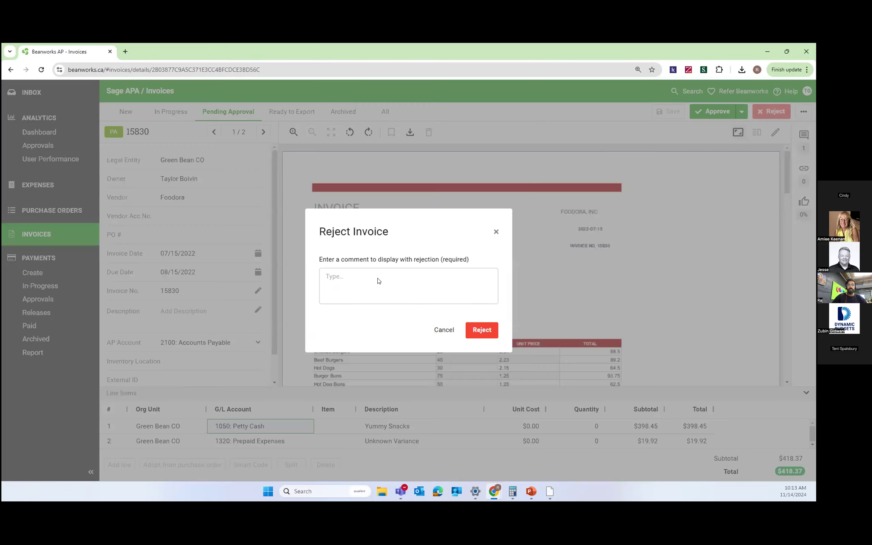
pyautogui.click(378, 282)
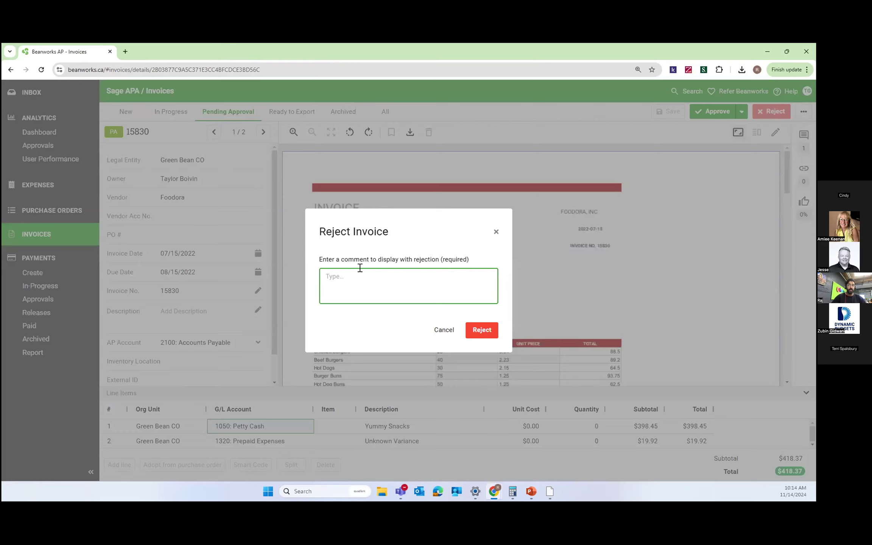
pyautogui.click(434, 332)
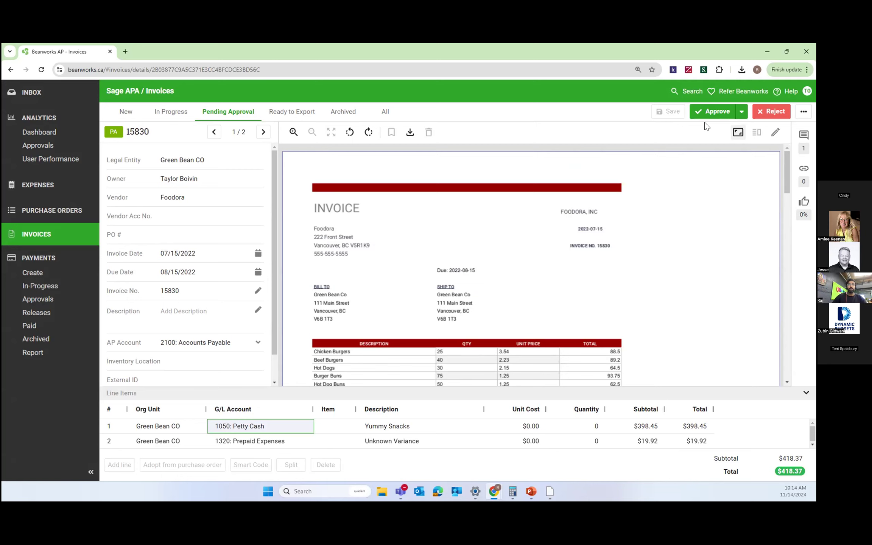
# Select all invoices in the ready-to-export list, and view the archived invoices
pyautogui.click(292, 111)
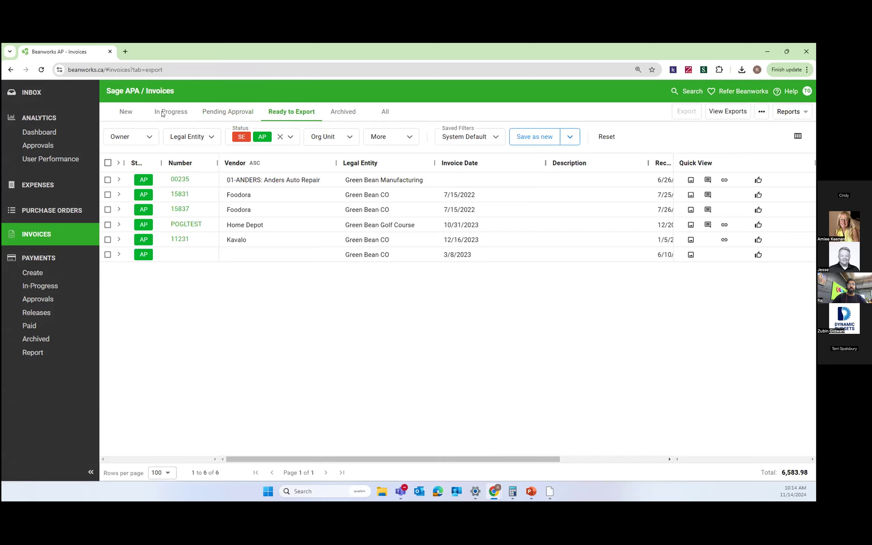
pyautogui.click(107, 163)
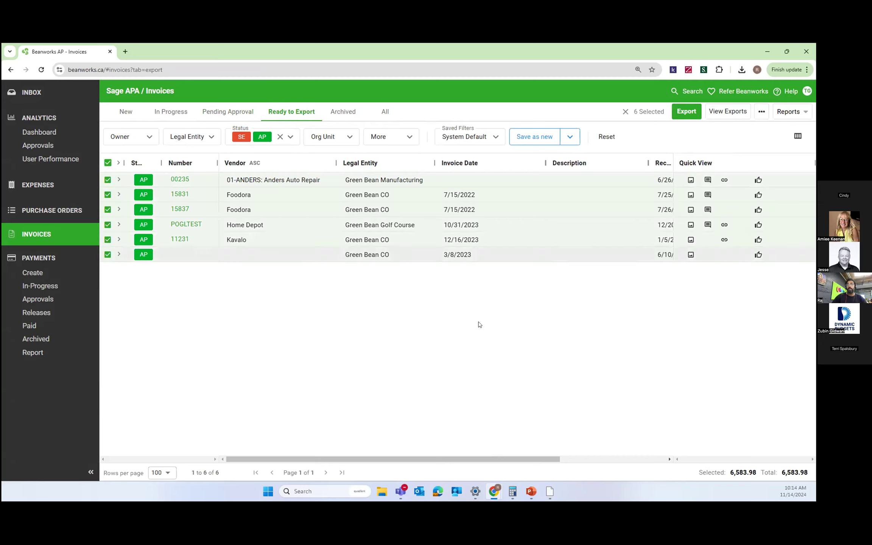
pyautogui.click(680, 110)
pyautogui.click(343, 115)
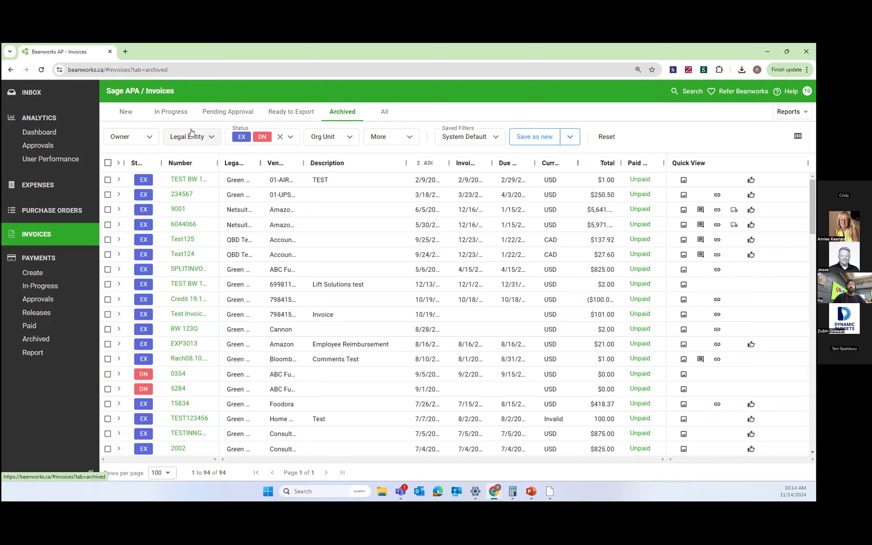
# Filter the archived invoices to the Green Bean CO legal entity and to the EX status only
pyautogui.click(208, 137)
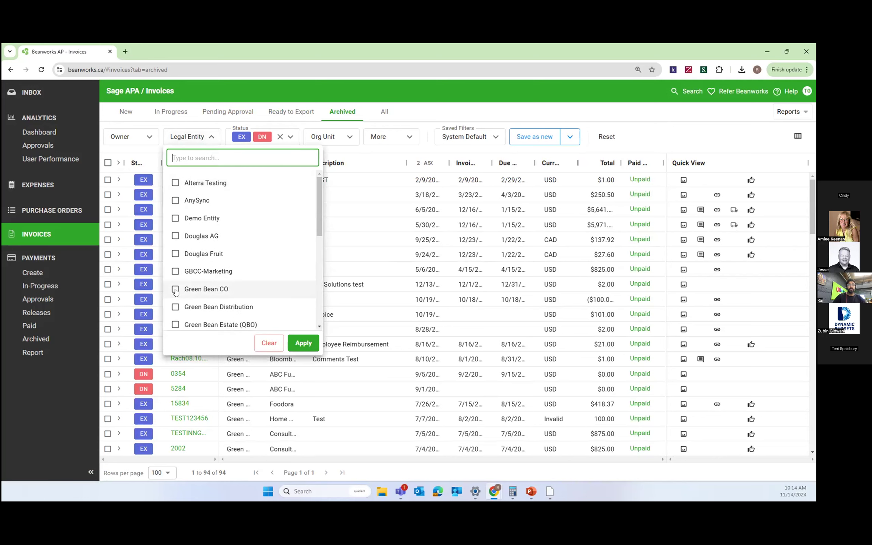
pyautogui.click(175, 290)
pyautogui.click(303, 343)
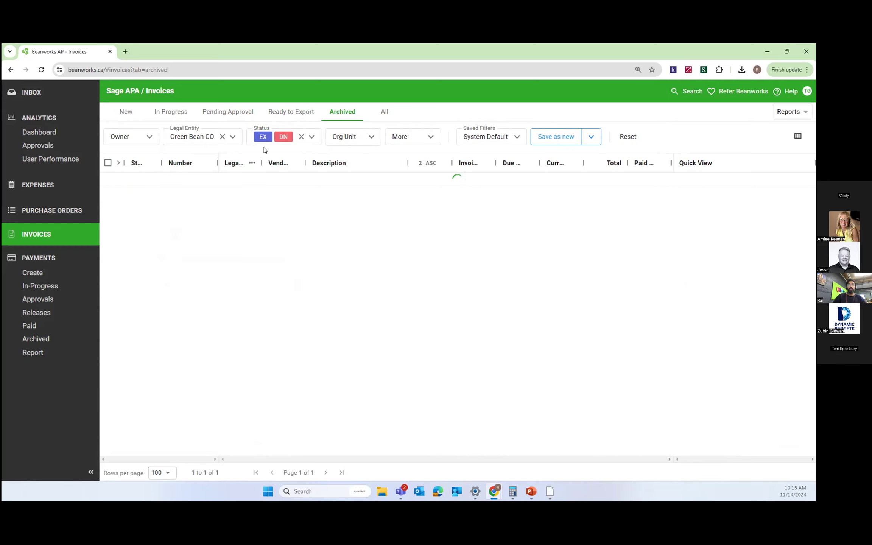
pyautogui.click(284, 136)
pyautogui.click(291, 235)
pyautogui.click(367, 274)
# Add the Vendor header field as an extra filter on the archived invoices and set it to ABC Furniture
pyautogui.click(341, 137)
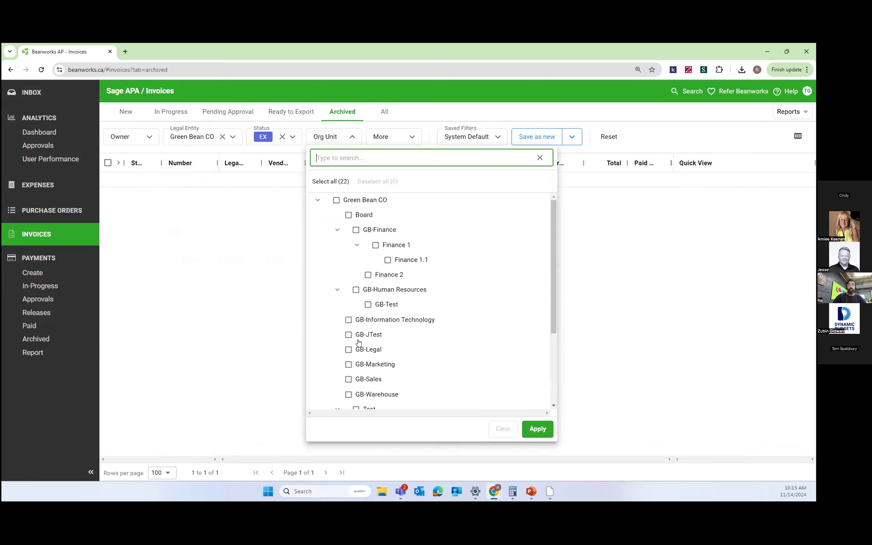
pyautogui.click(396, 137)
pyautogui.click(396, 136)
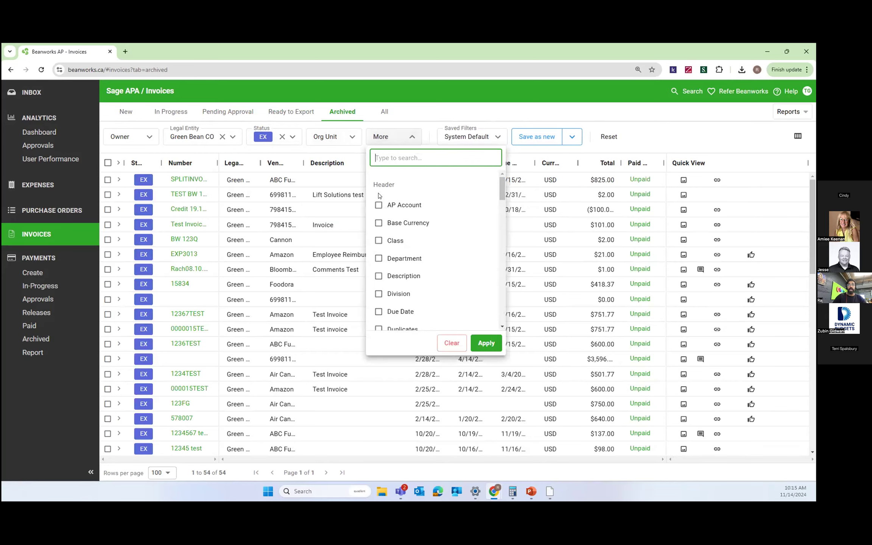
pyautogui.scroll(-8, 381, 203)
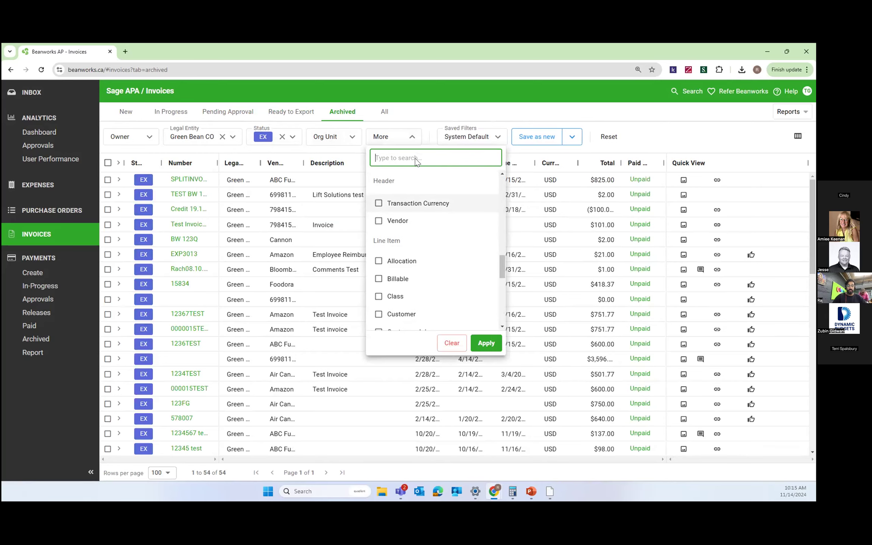
pyautogui.write('vendor')
pyautogui.click(382, 205)
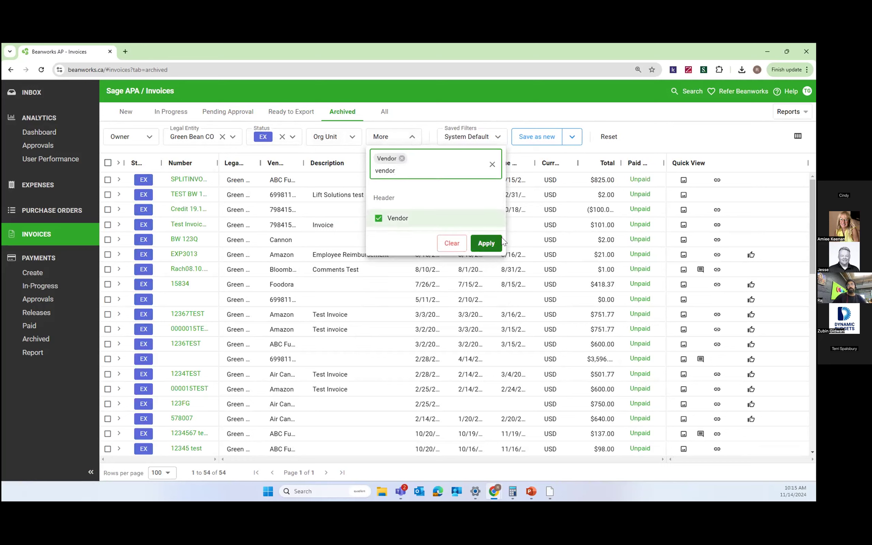
pyautogui.click(500, 243)
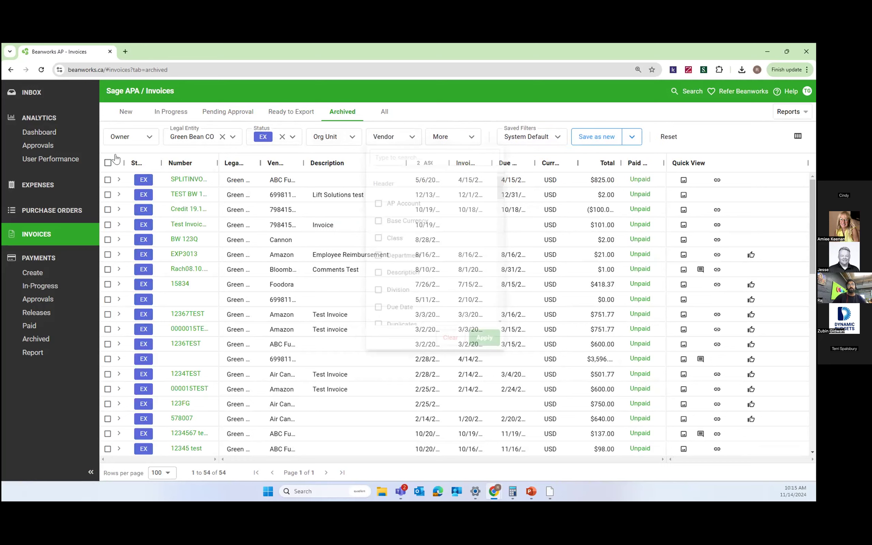
pyautogui.click(394, 137)
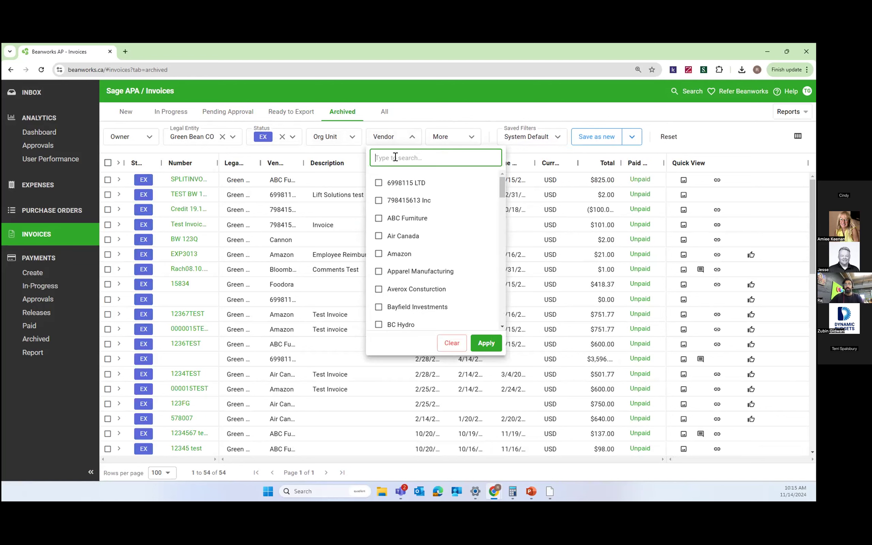
pyautogui.click(406, 218)
pyautogui.click(486, 343)
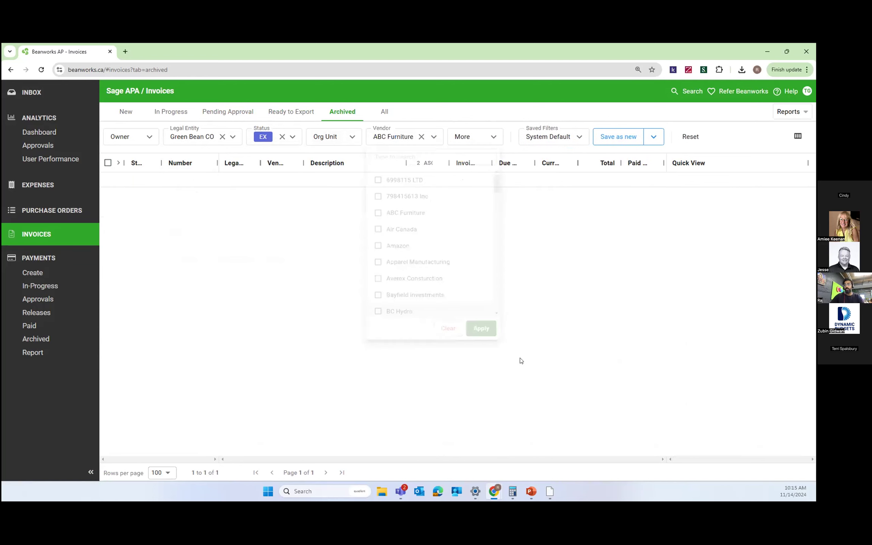
# Generate an invoice report for all the filtered ABC Furniture invoices and download its PDF file
pyautogui.click(108, 163)
pyautogui.click(789, 112)
pyautogui.moveTo(751, 131)
pyautogui.click(708, 130)
pyautogui.click(503, 382)
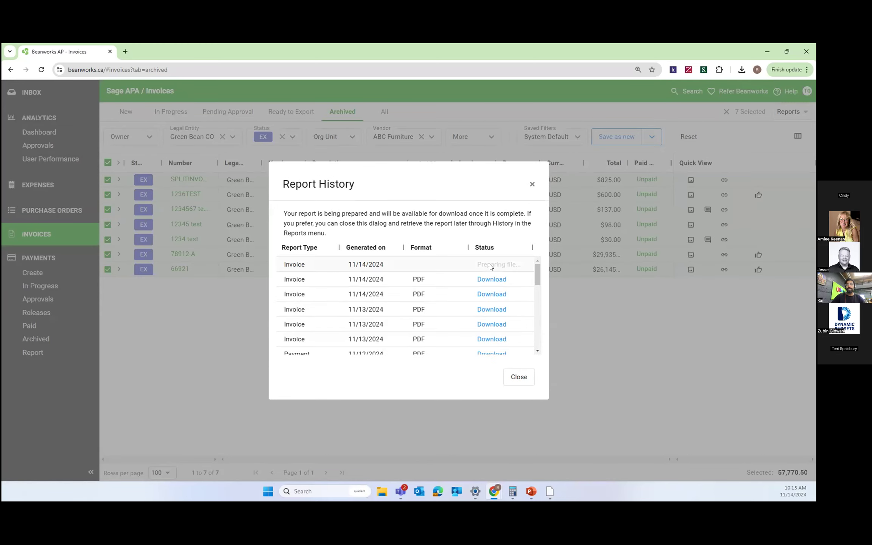
pyautogui.click(489, 250)
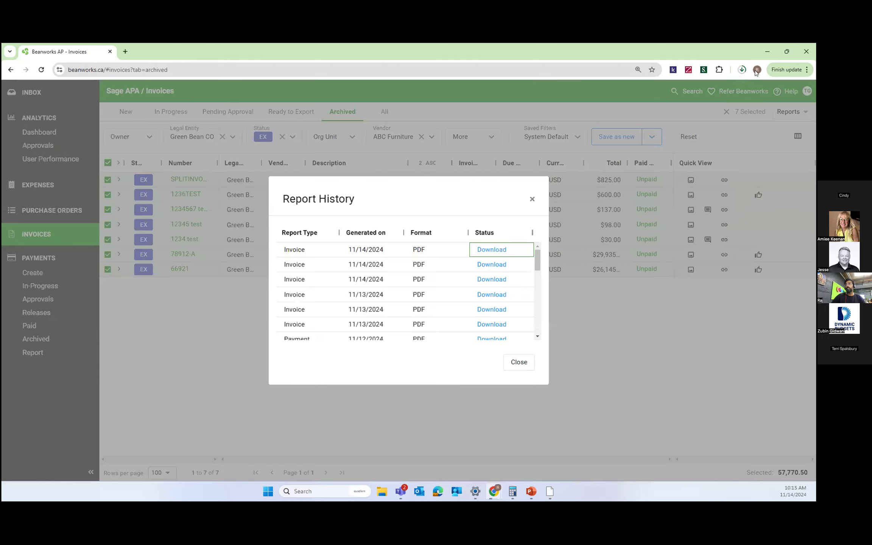
# Open the downloaded invoice report and go to the details of the seventh invoice in its summary
pyautogui.click(742, 69)
pyautogui.click(670, 97)
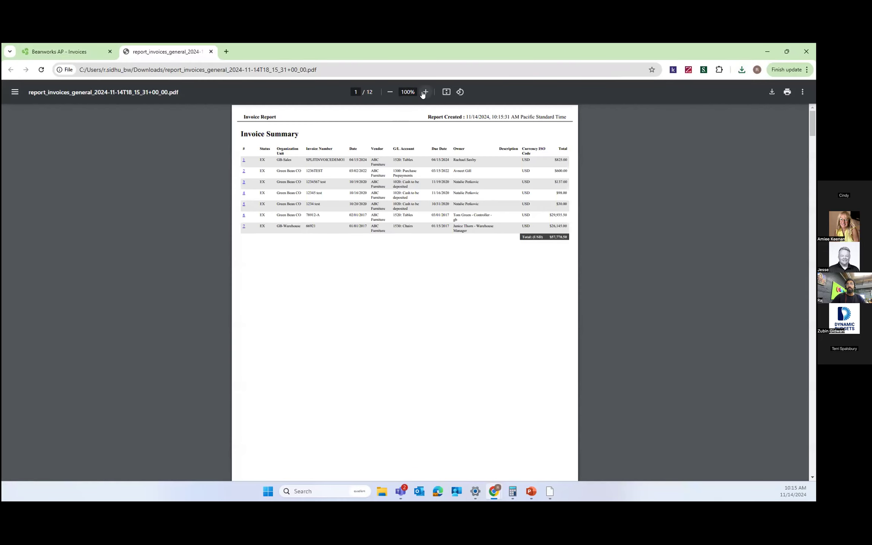
pyautogui.click(424, 92)
pyautogui.click(424, 92)
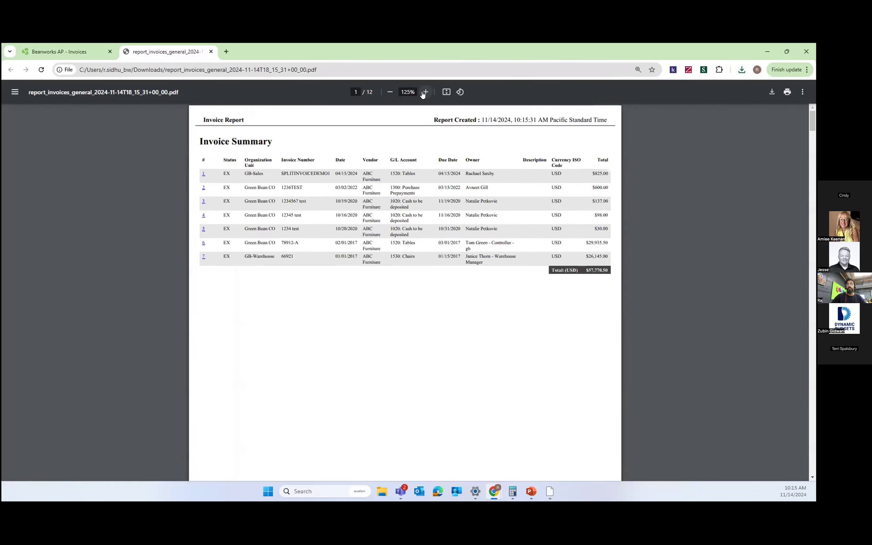
pyautogui.click(424, 93)
pyautogui.click(424, 92)
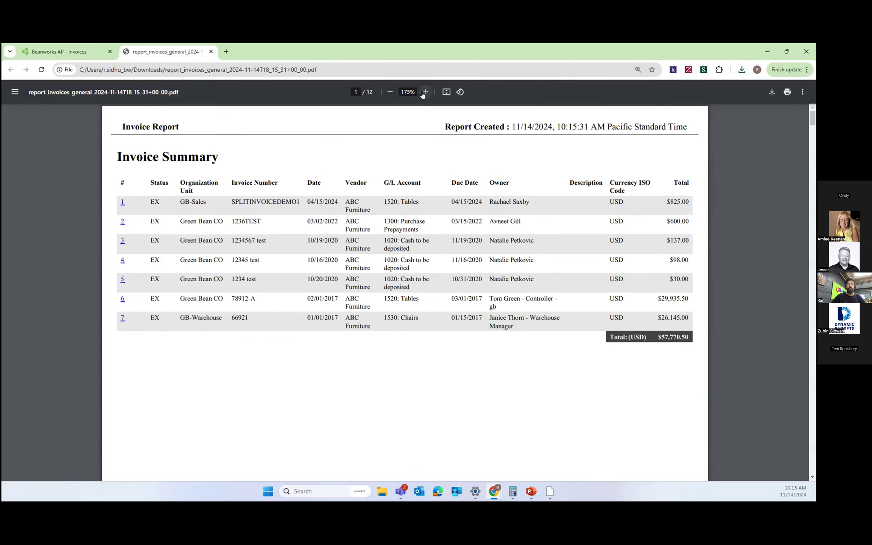
pyautogui.click(123, 320)
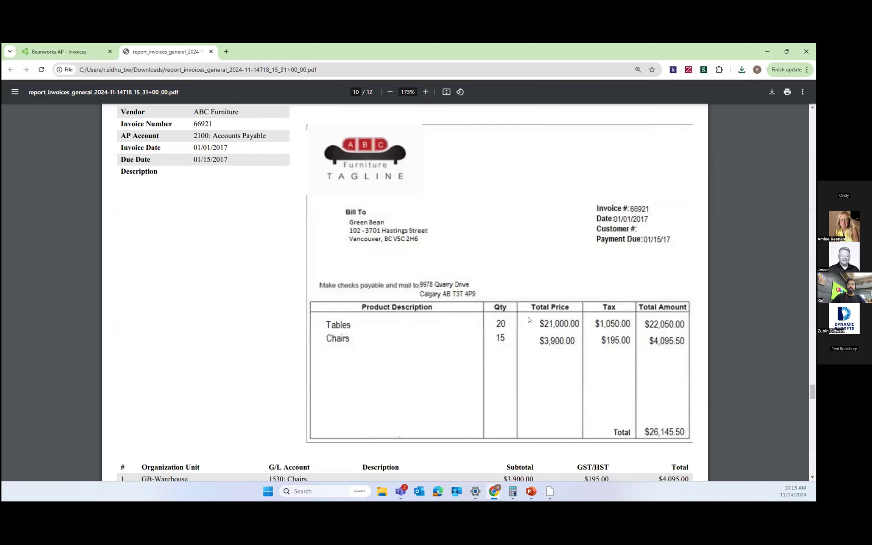
# Examine that invoice's G/L coding lines, approval history and attached receipt, and close the report and the report history
pyautogui.scroll(-3, 292, 340)
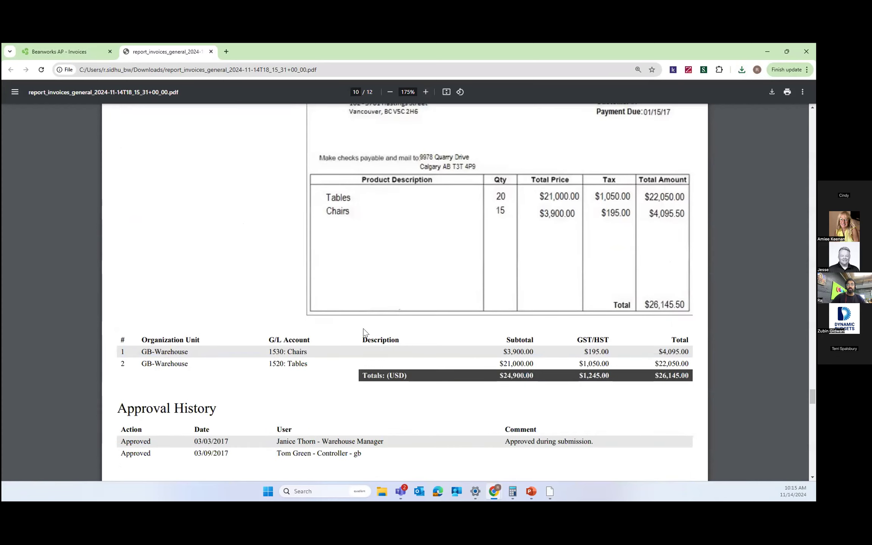
pyautogui.scroll(-7, 432, 396)
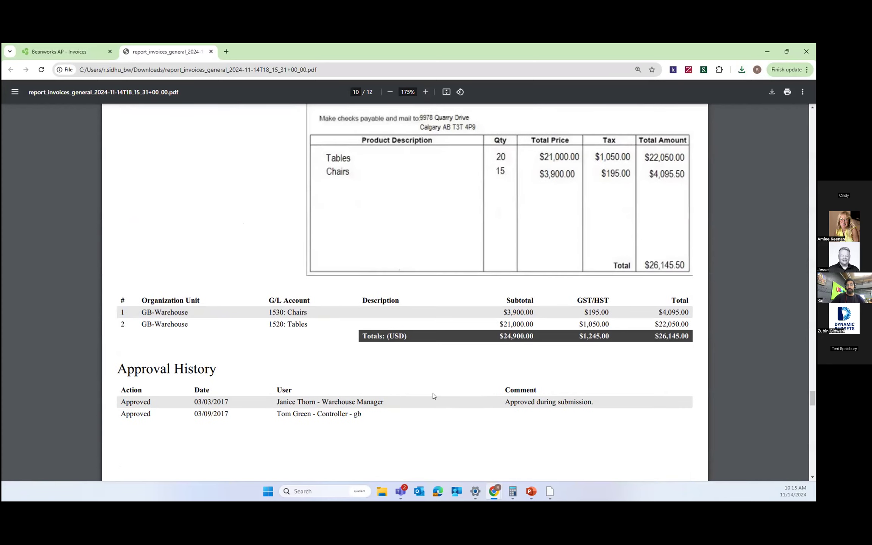
pyautogui.scroll(-15, 368, 370)
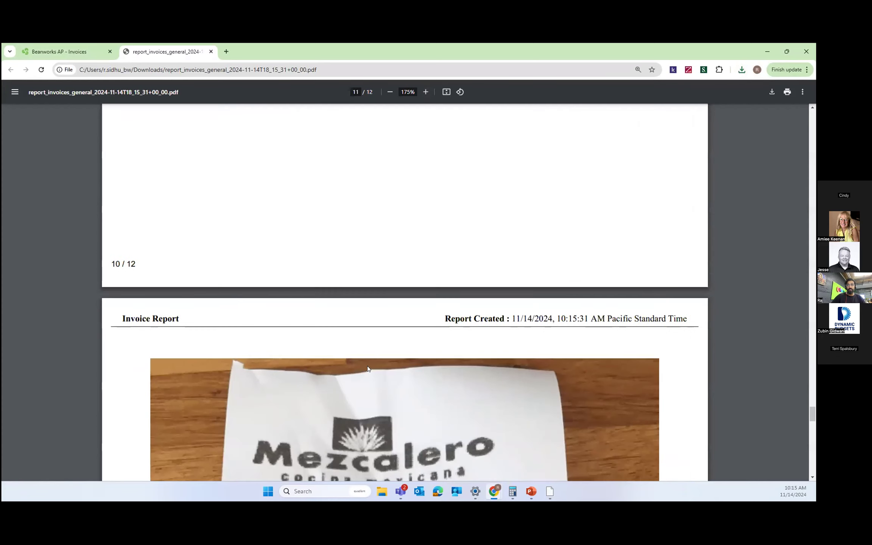
pyautogui.scroll(-14, 401, 339)
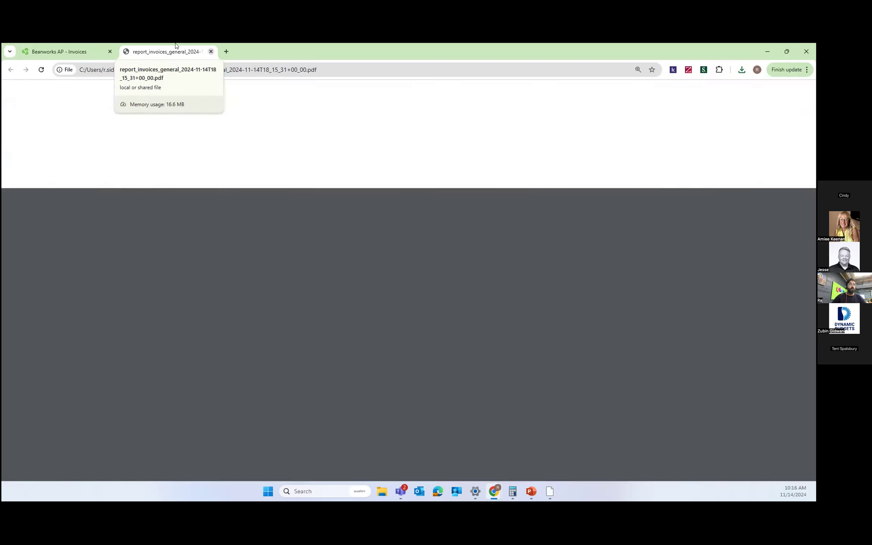
pyautogui.click(210, 52)
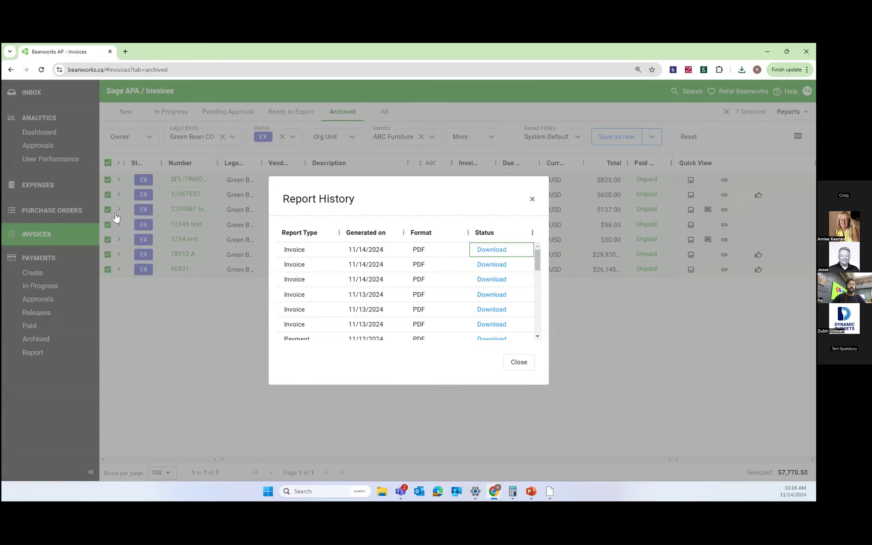
pyautogui.press('Escape')
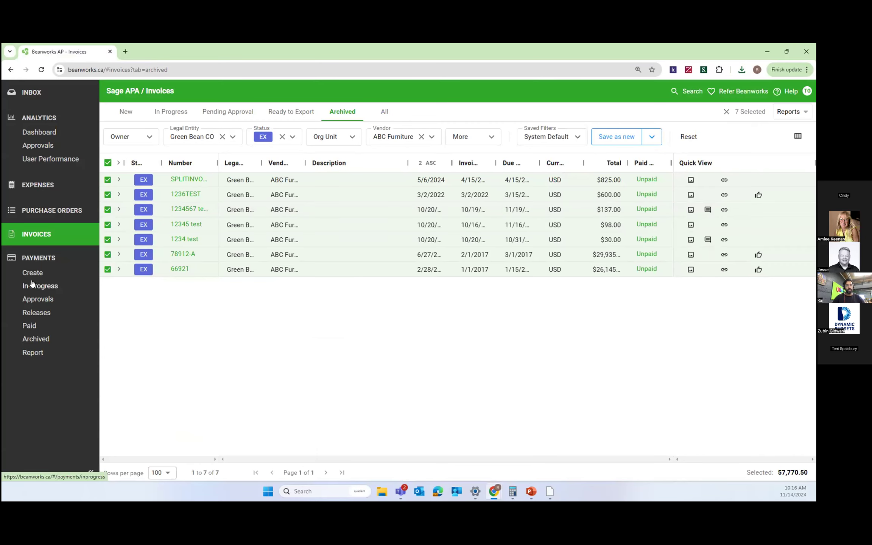